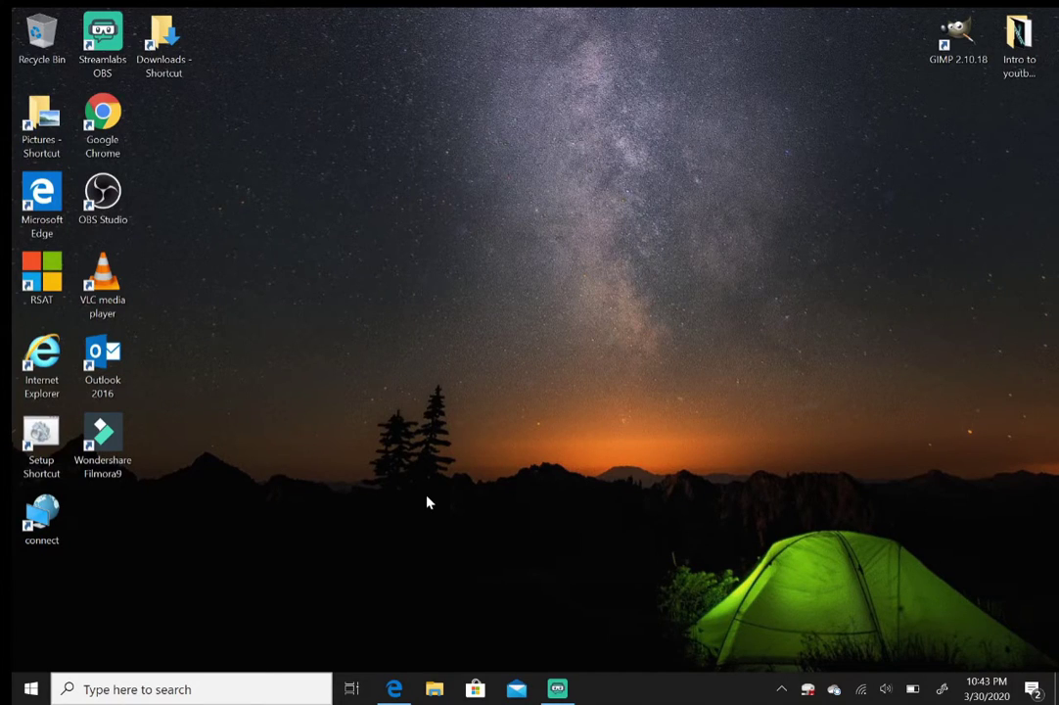
click(397, 690)
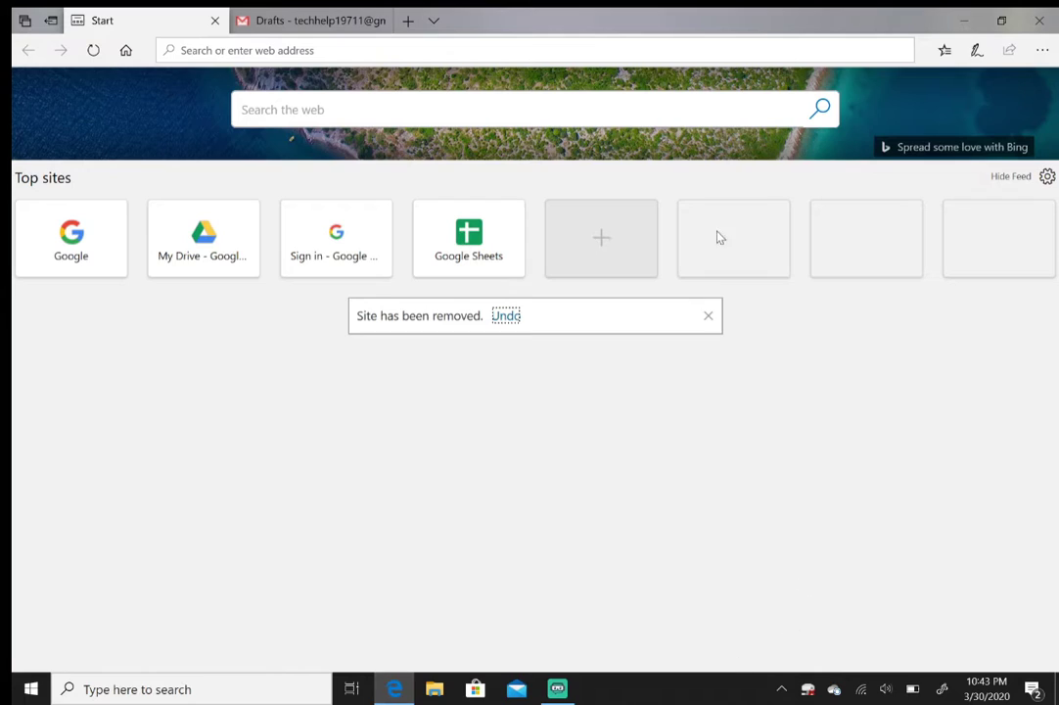
click(431, 50)
text(www.o)
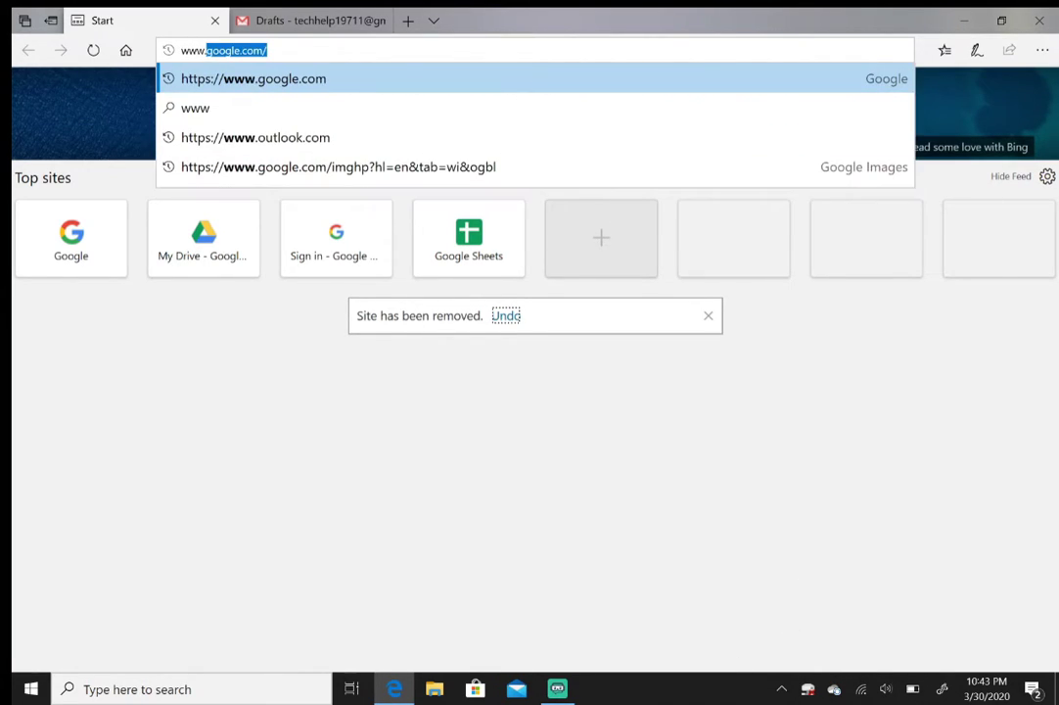
text(ut)
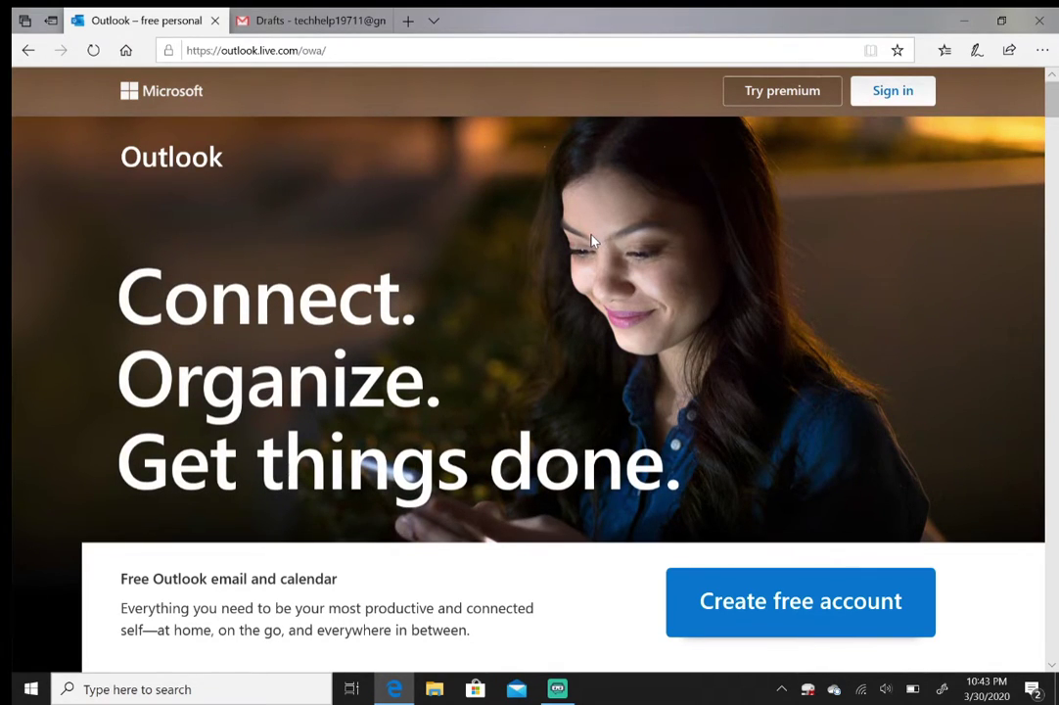
click(800, 612)
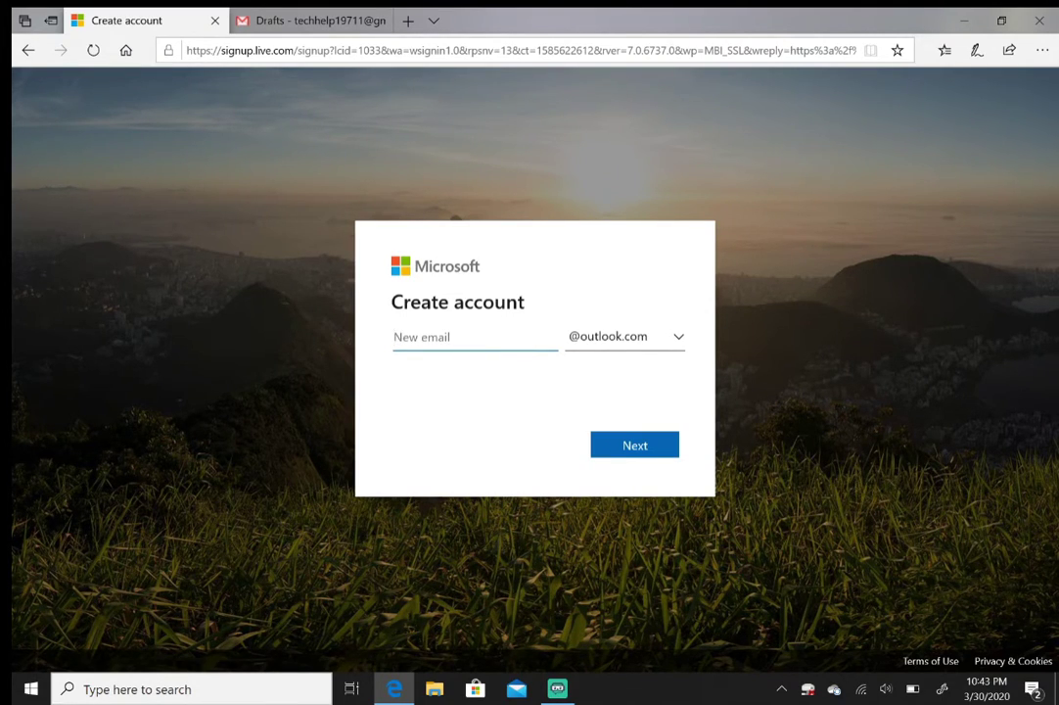
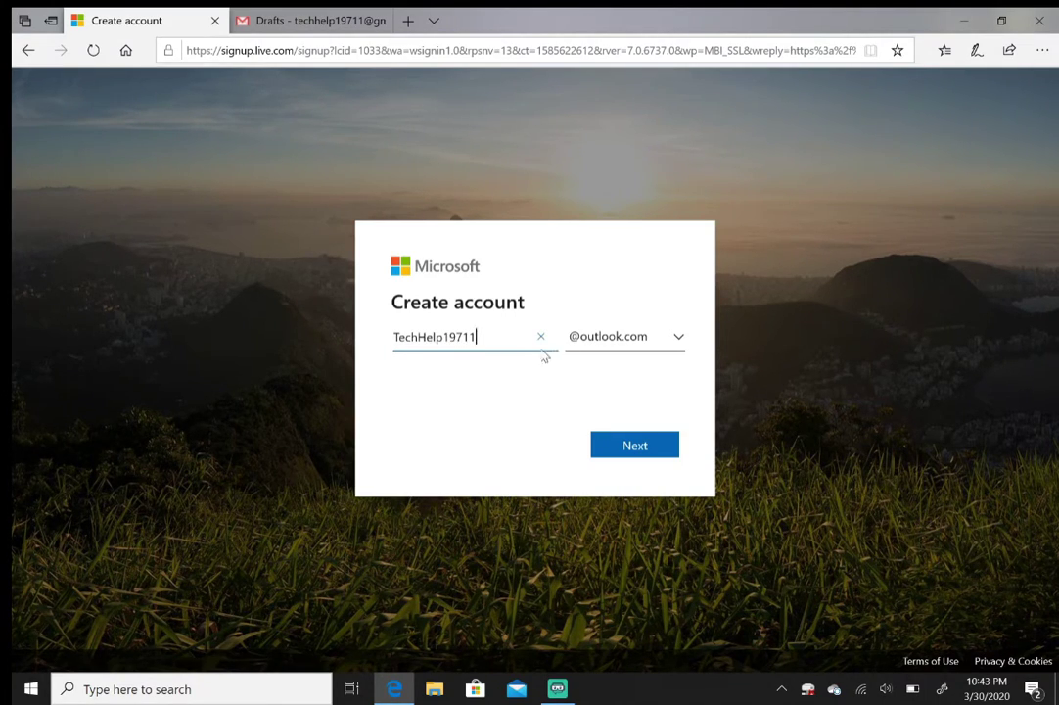
click(621, 342)
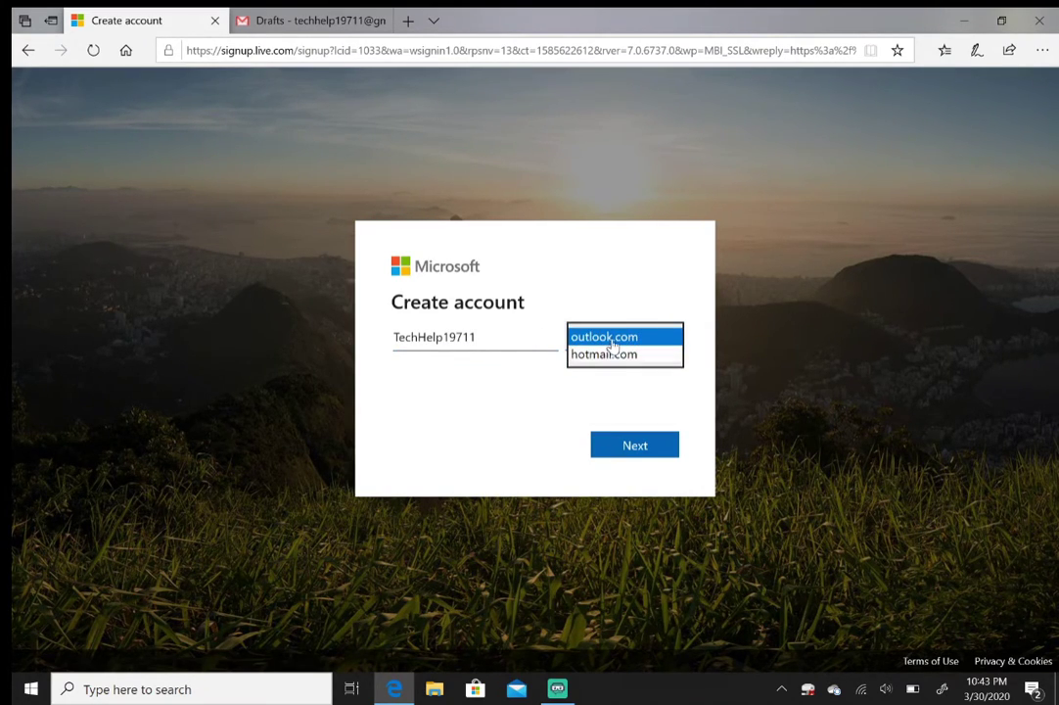
click(602, 338)
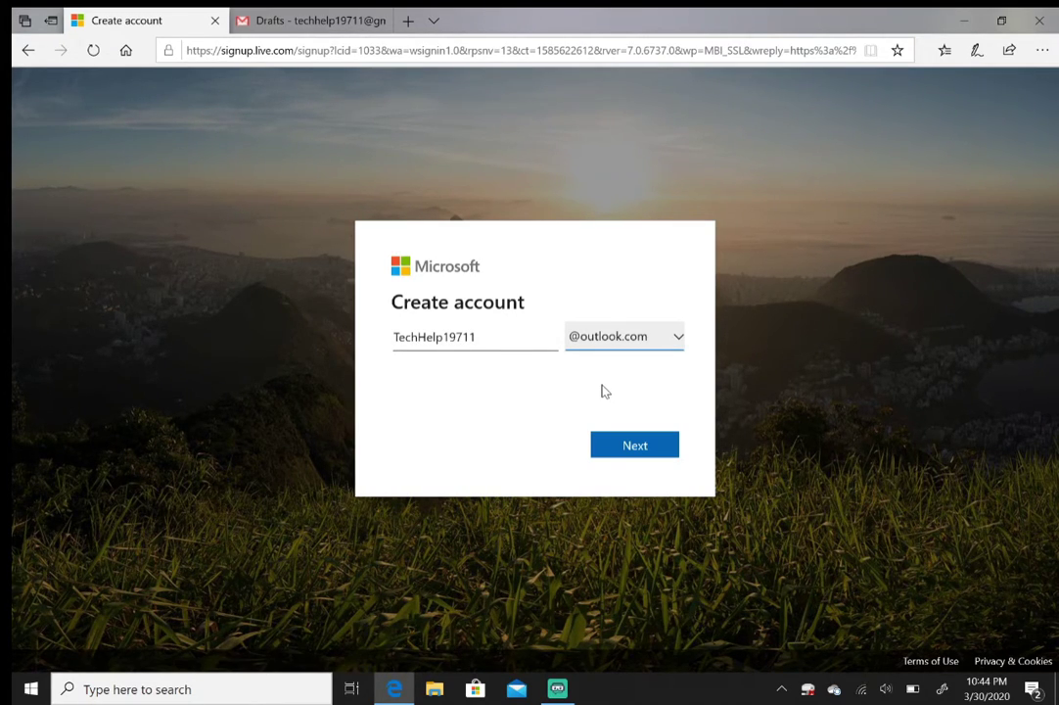
click(634, 446)
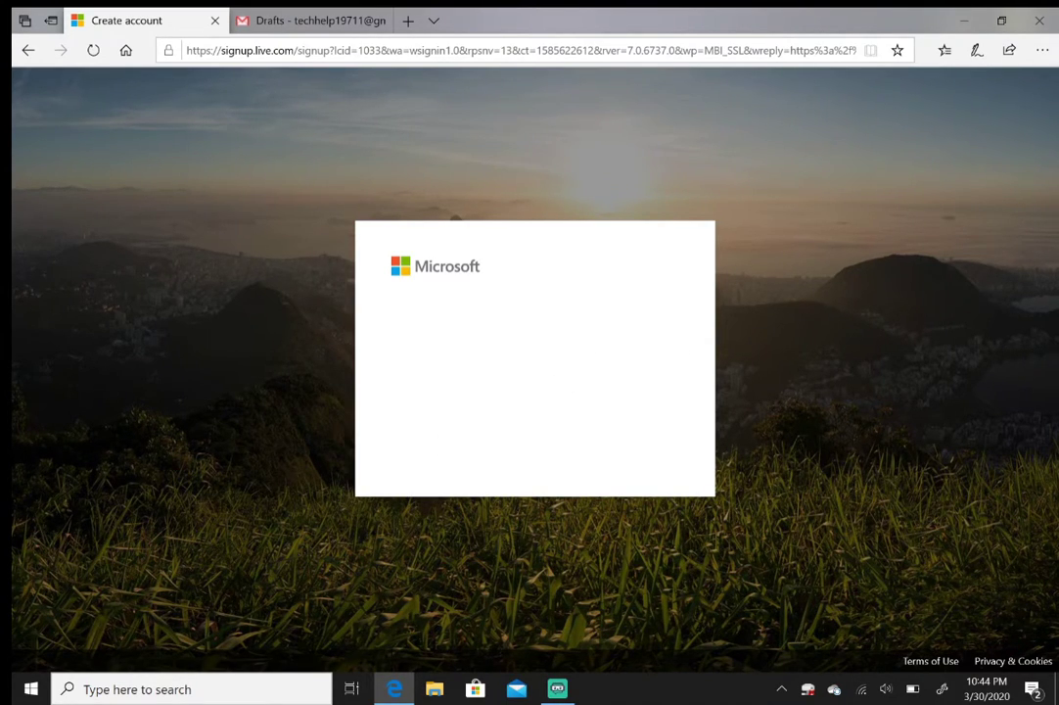
Enter the new account's password, retyping it after a mistyped first attempt
click(400, 401)
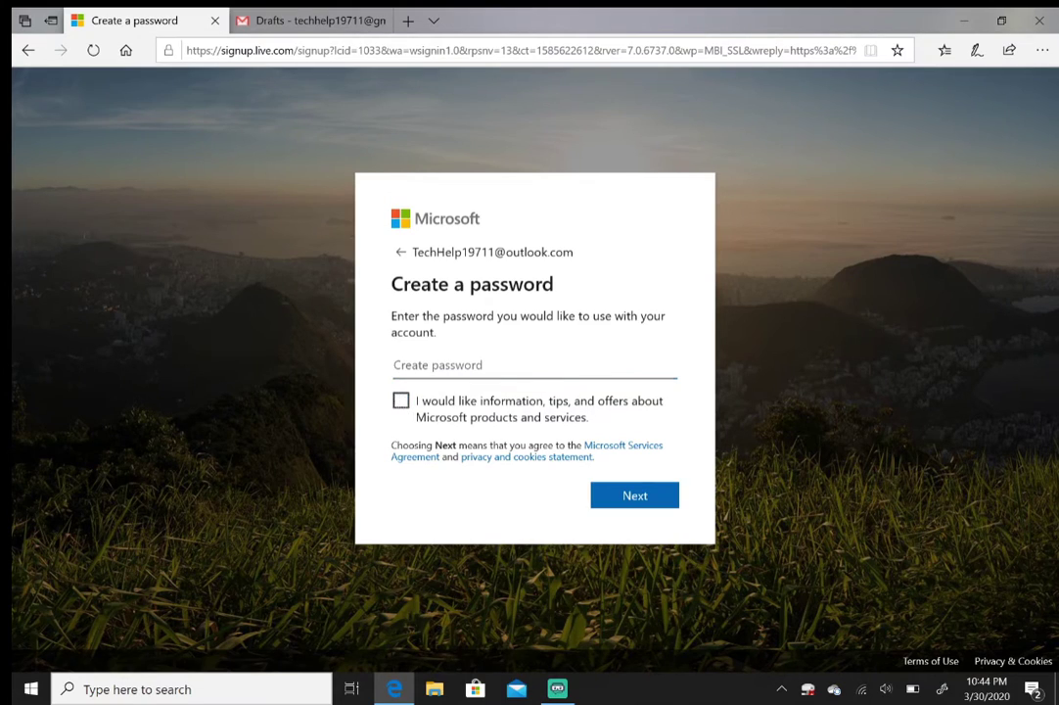
click(534, 365)
text(******)
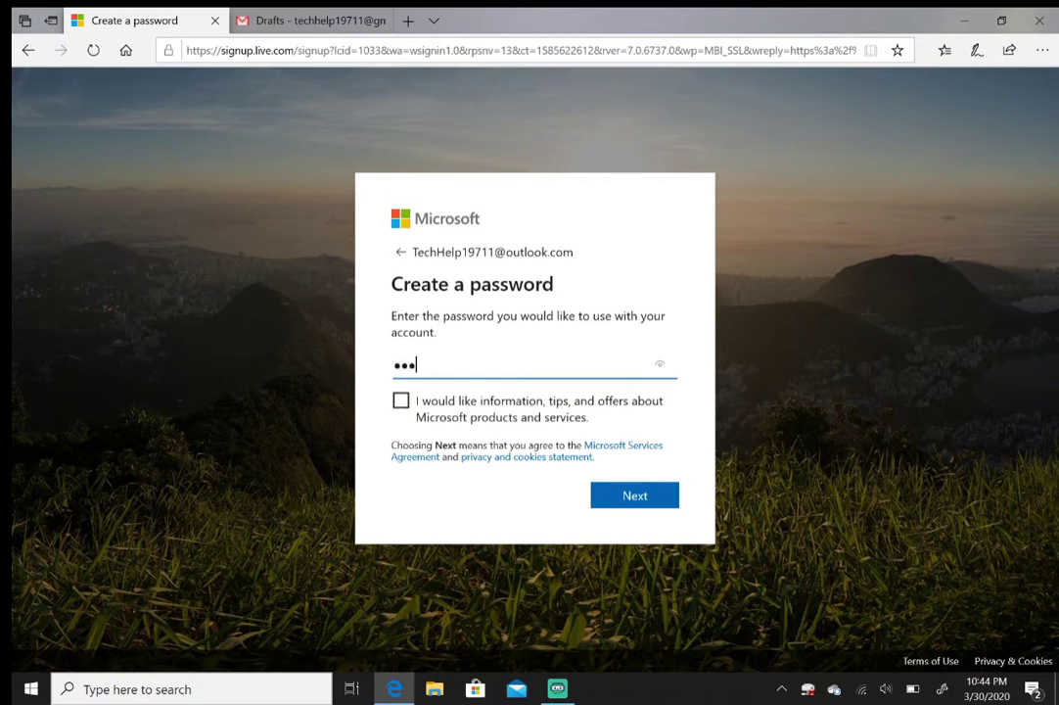
key(BackSpace)
key(BackSpace)
key(BackSpace)
key(BackSpace)
key(BackSpace)
key(BackSpace)
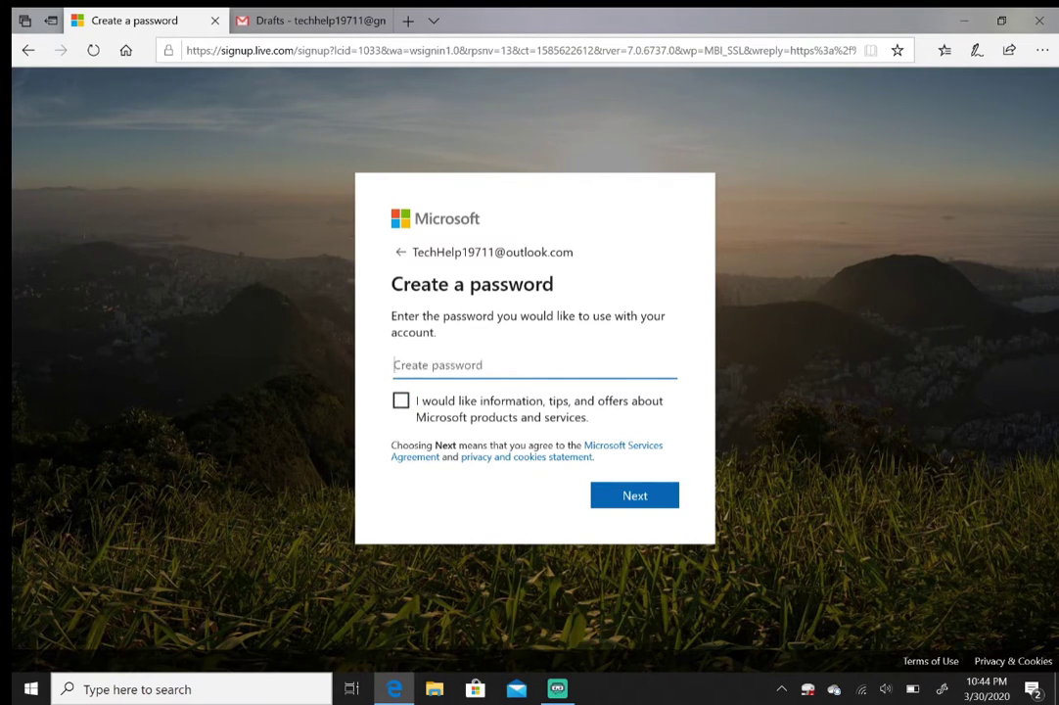
text(***********)
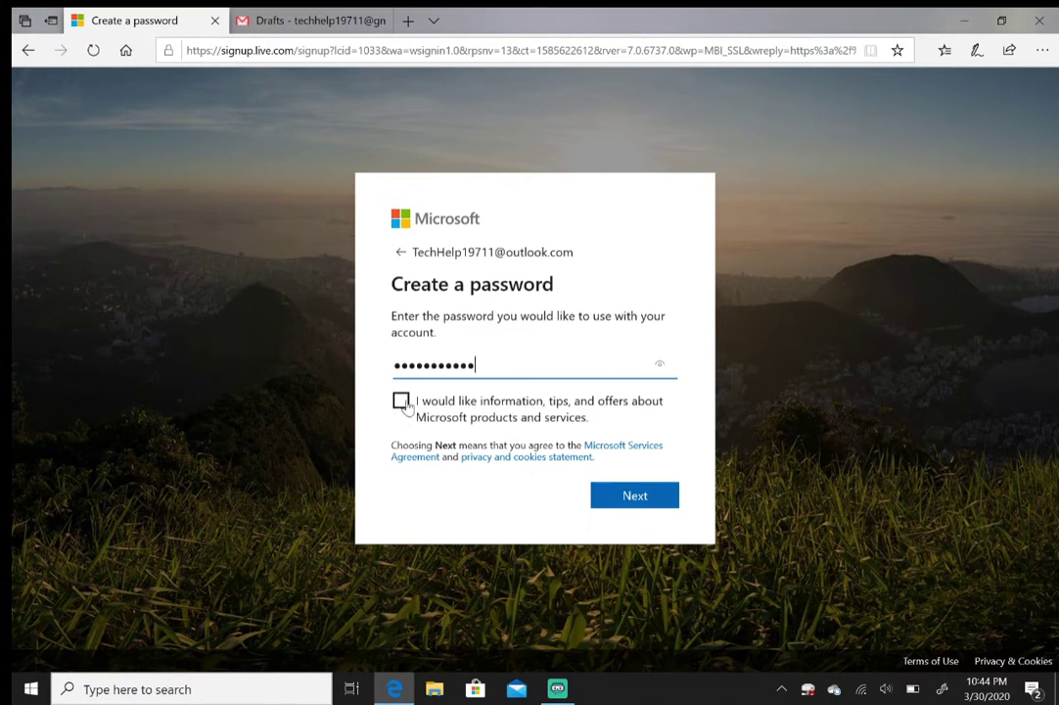
Submit the password, then enter and submit the account holder's first and last name
click(636, 499)
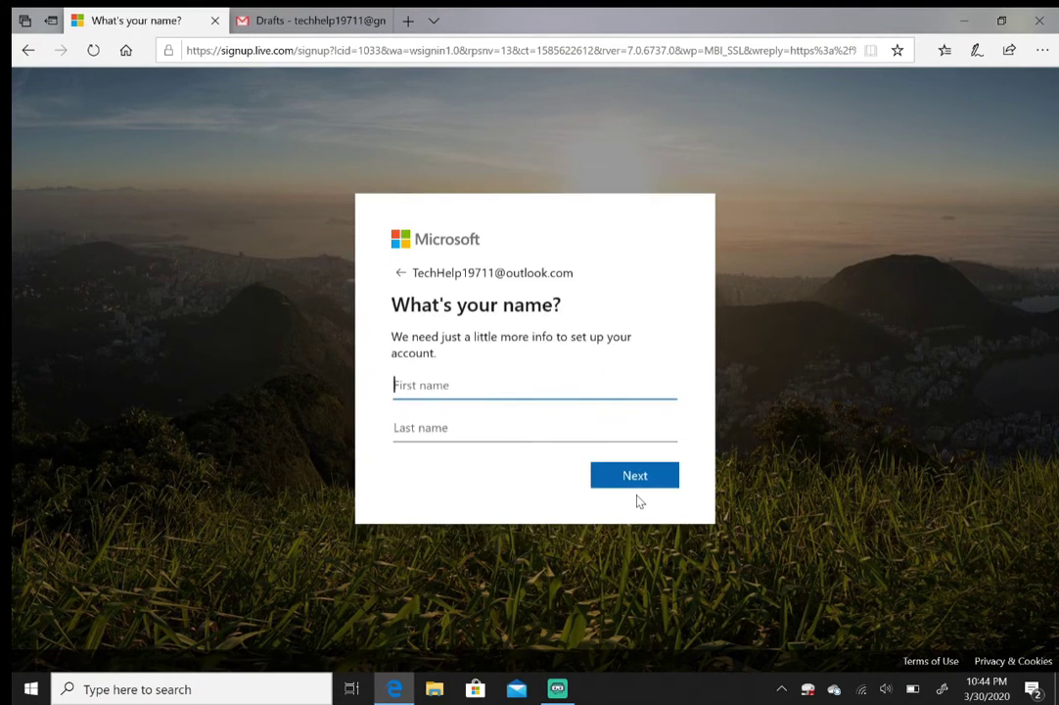
text(Matt)
click(407, 418)
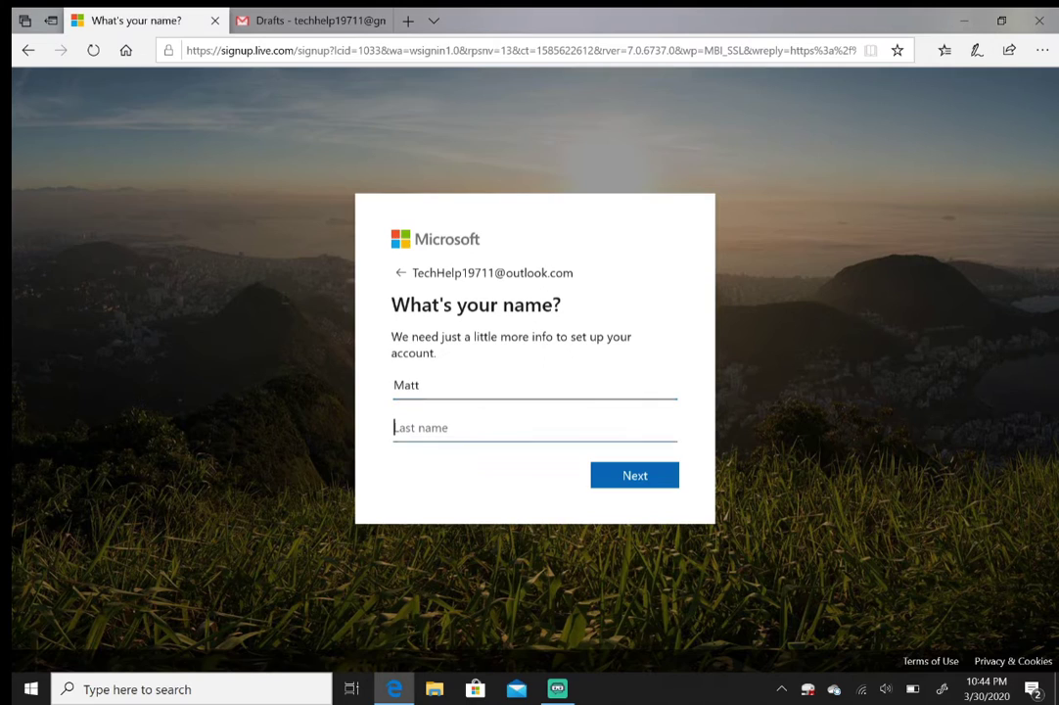
text(G)
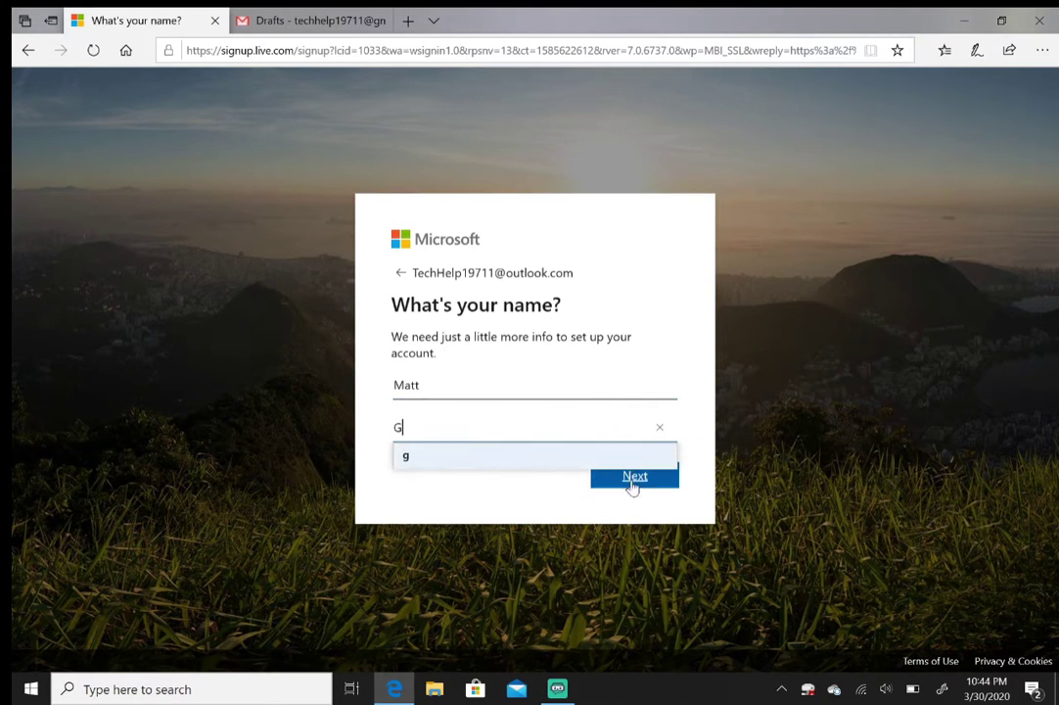
click(632, 479)
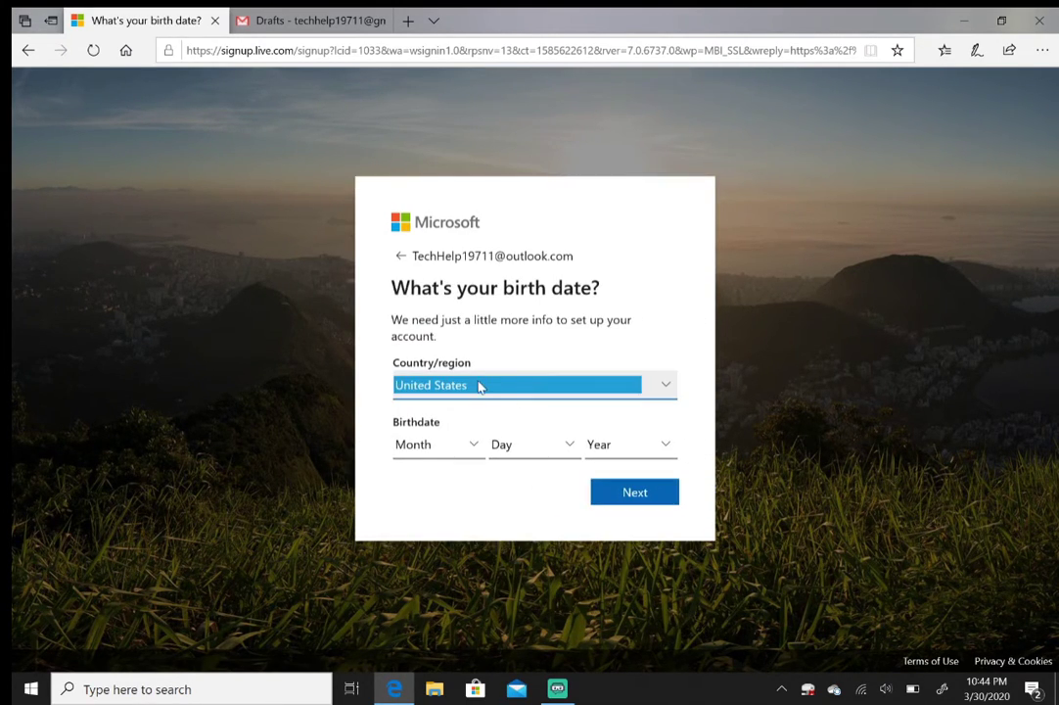
click(437, 447)
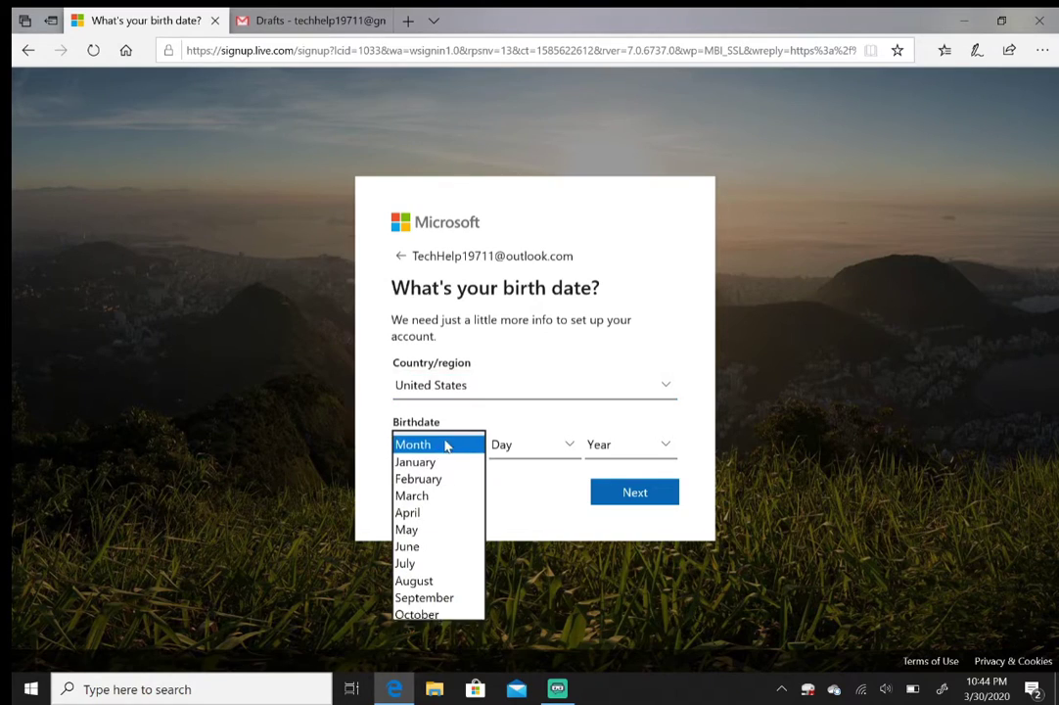
click(445, 564)
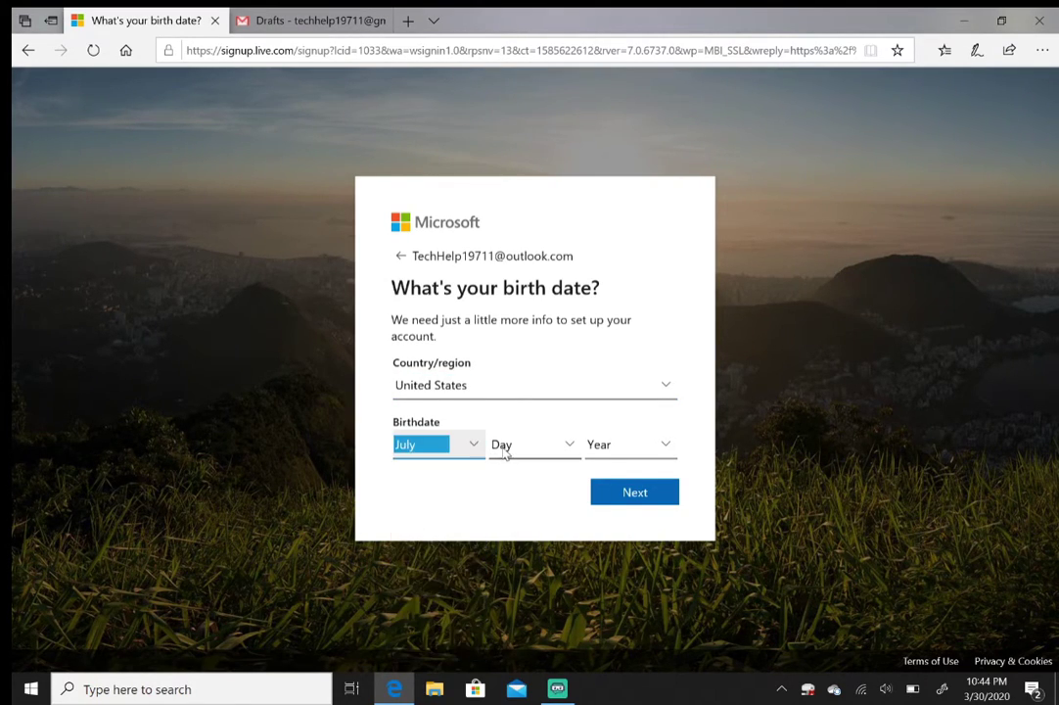
click(530, 447)
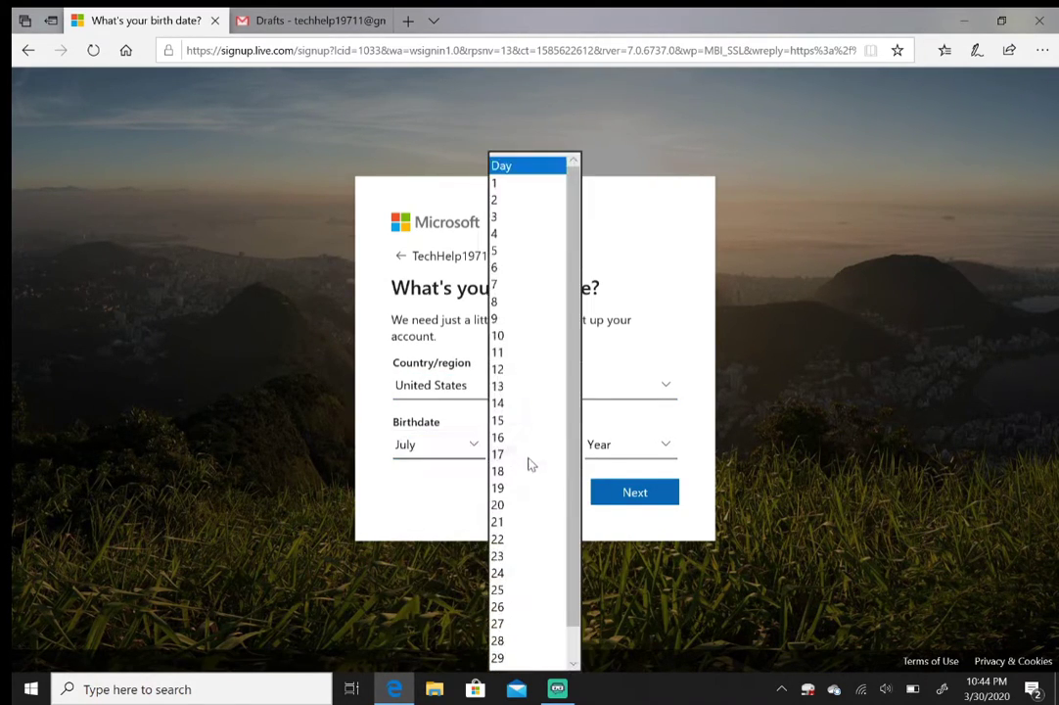
click(513, 250)
click(619, 448)
scroll(636, 470, down, 3)
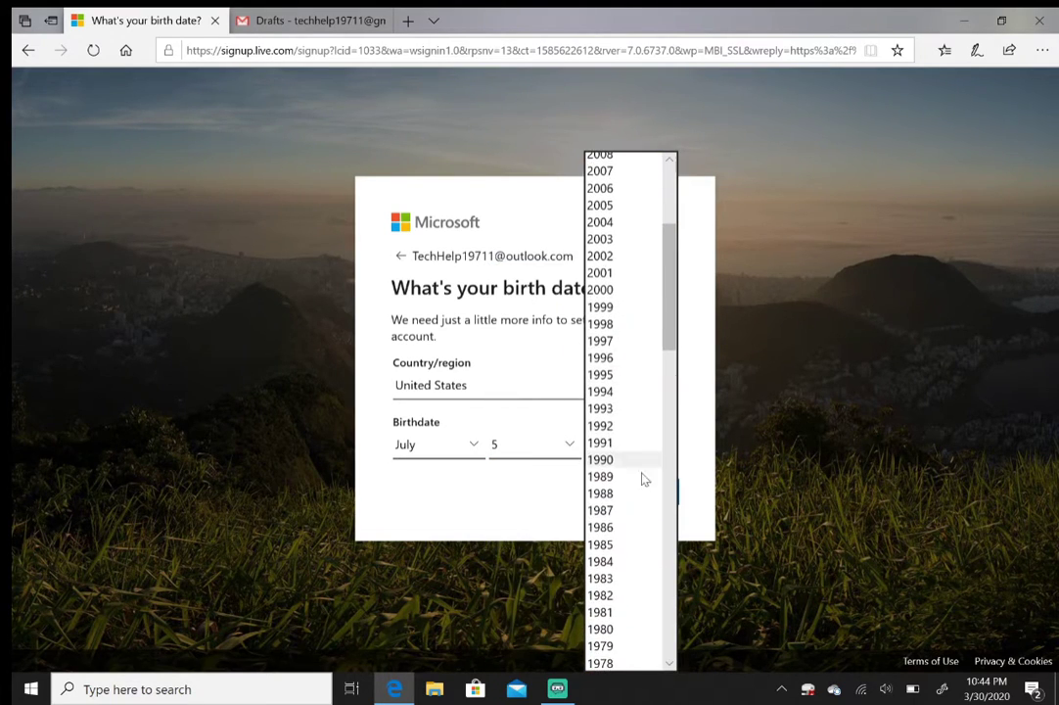
scroll(630, 619, down, 2)
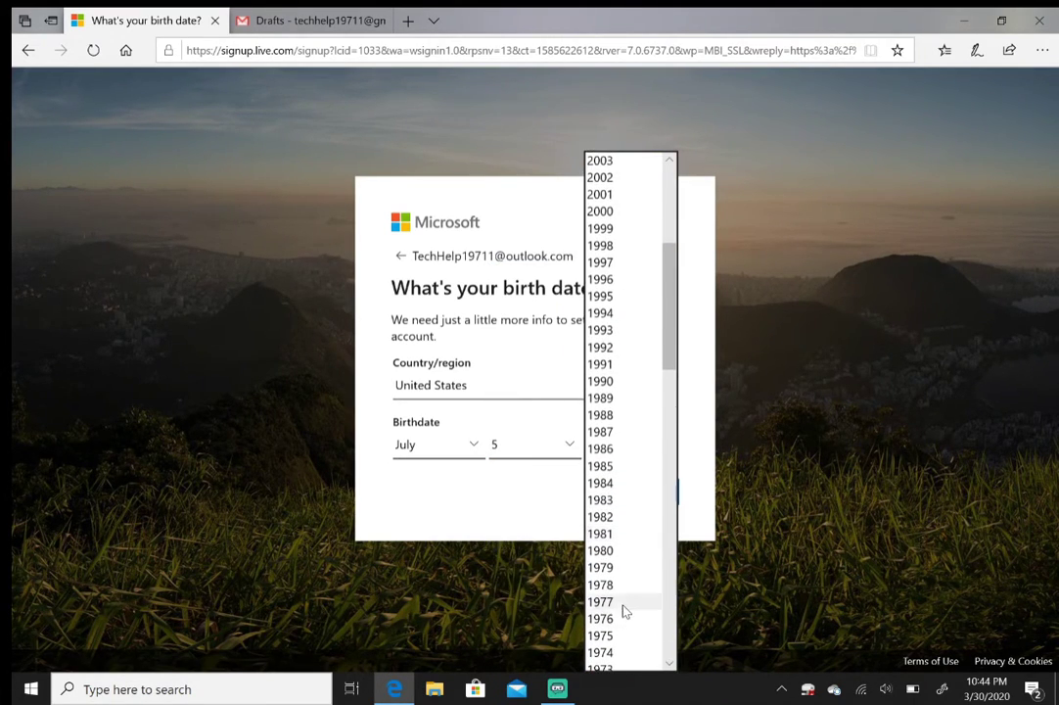
click(607, 398)
click(645, 494)
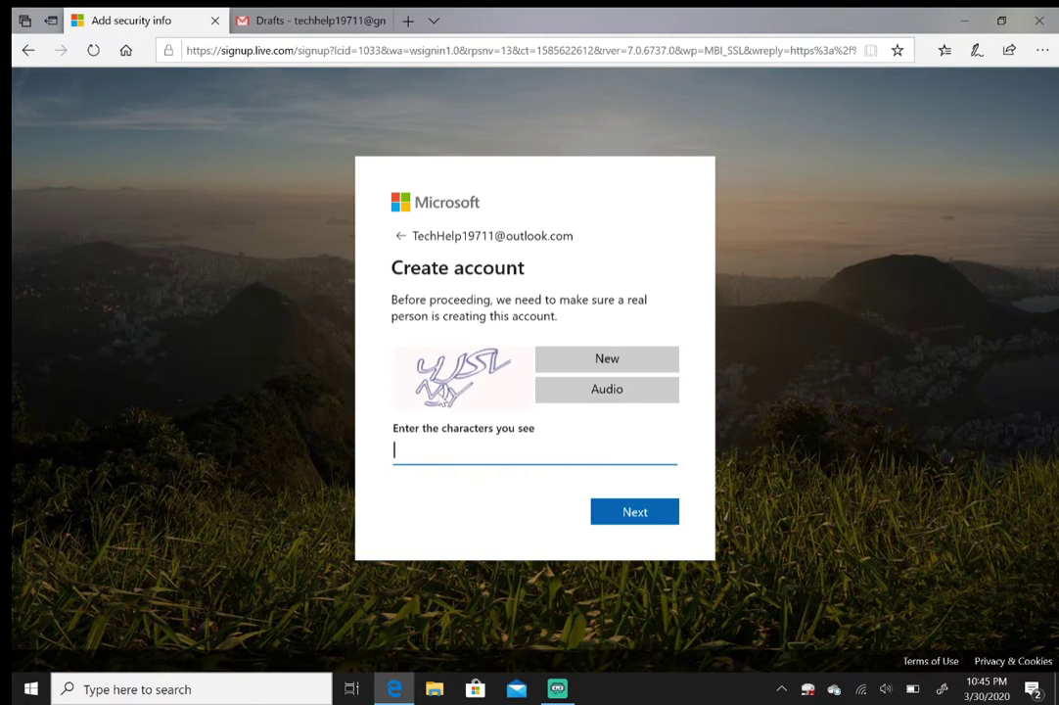
Get a new verification image and submit its characters to create the account
click(599, 369)
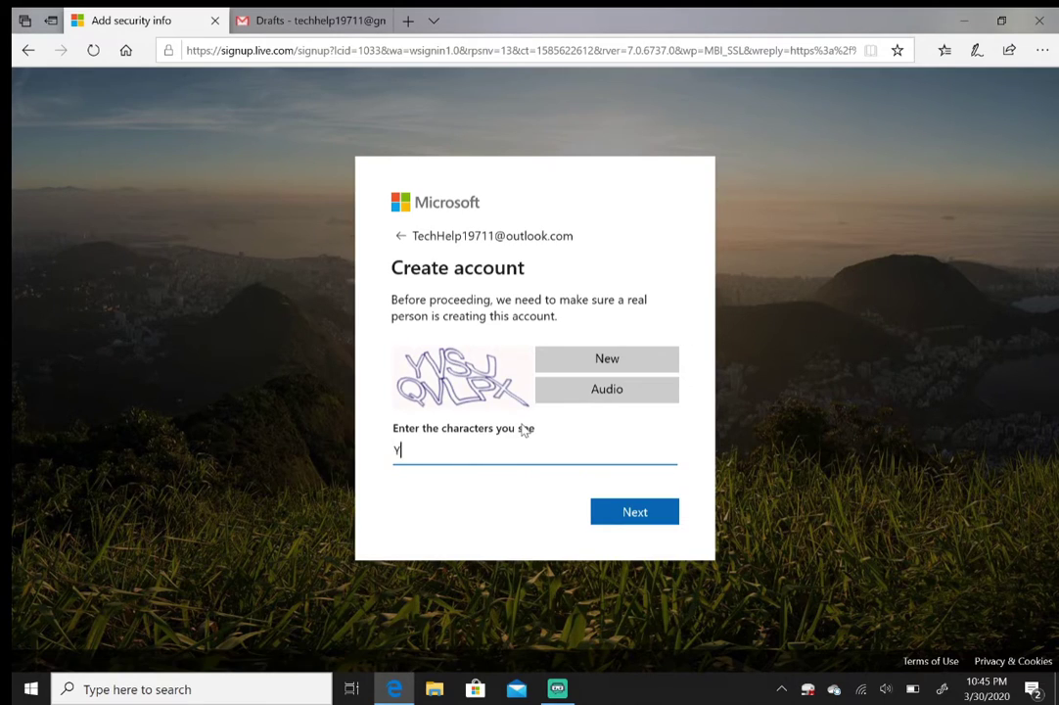
text(YVSJQVLPX)
click(622, 514)
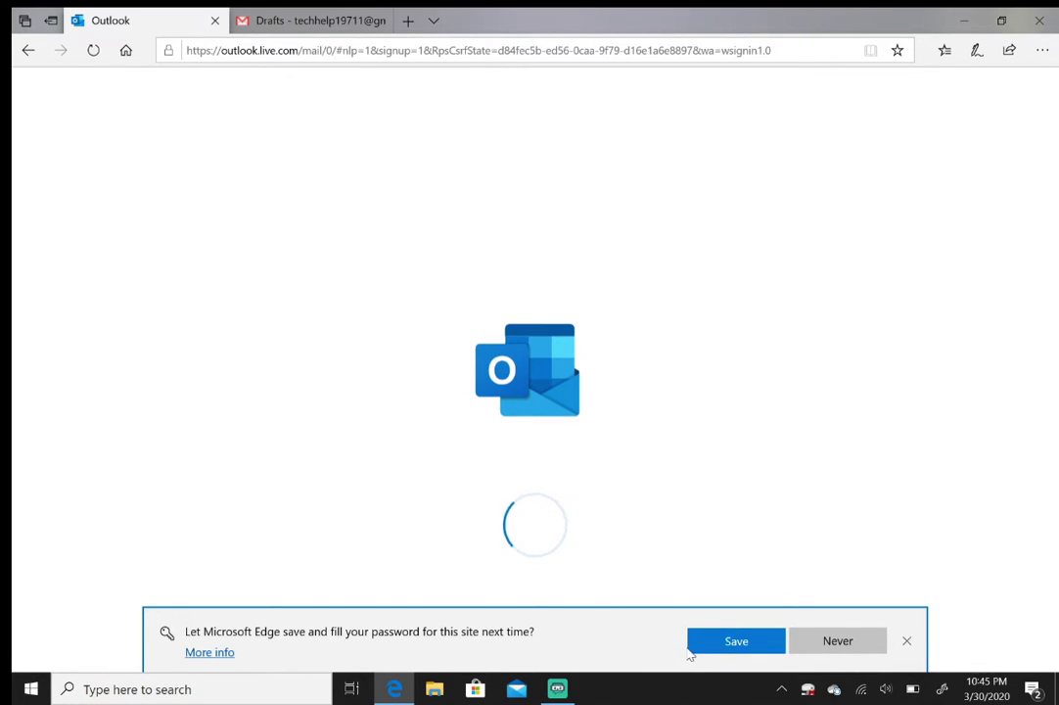
Dismiss the save-password bar and browse Inbox, Sent Items, then the empty Drafts folder
click(906, 643)
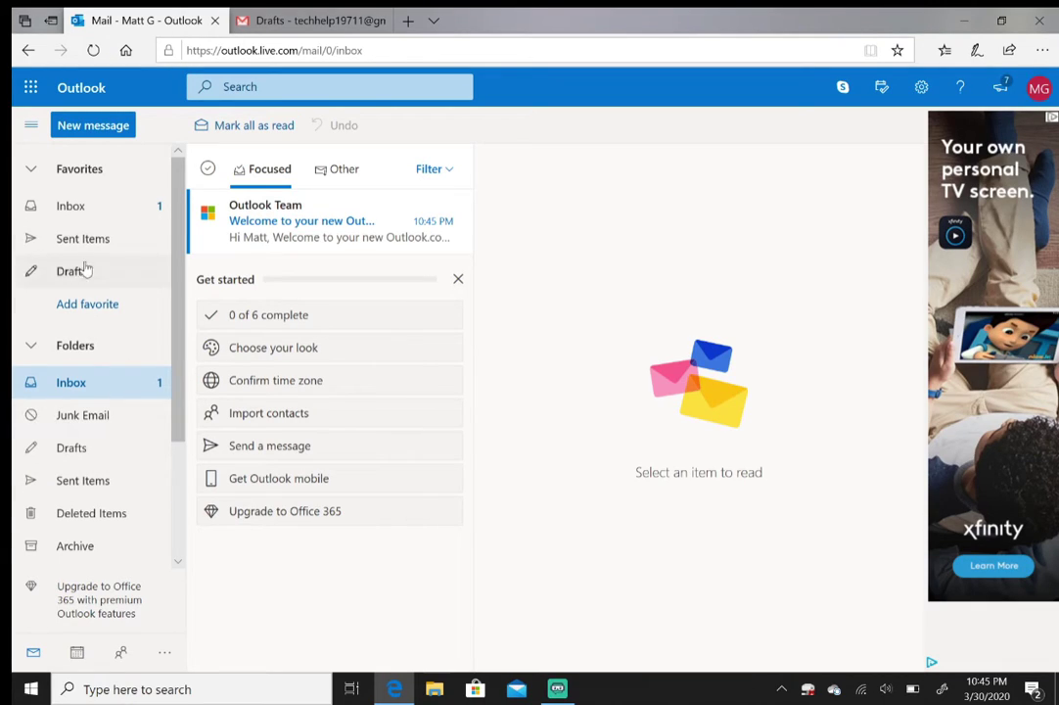
click(82, 217)
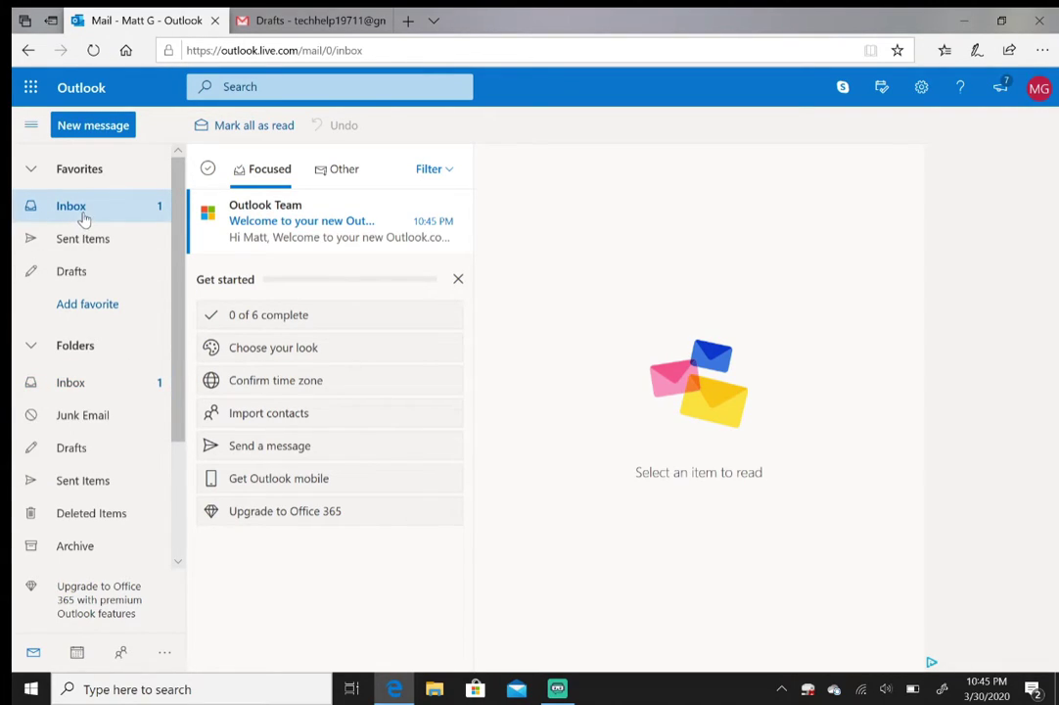
click(84, 241)
click(85, 273)
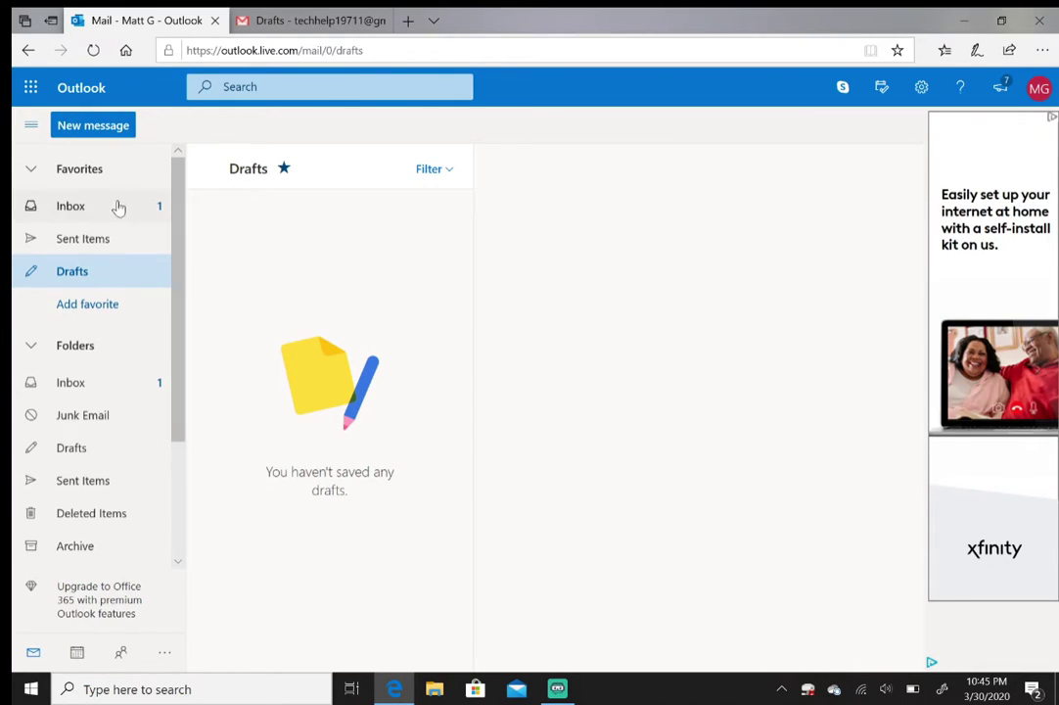
click(92, 127)
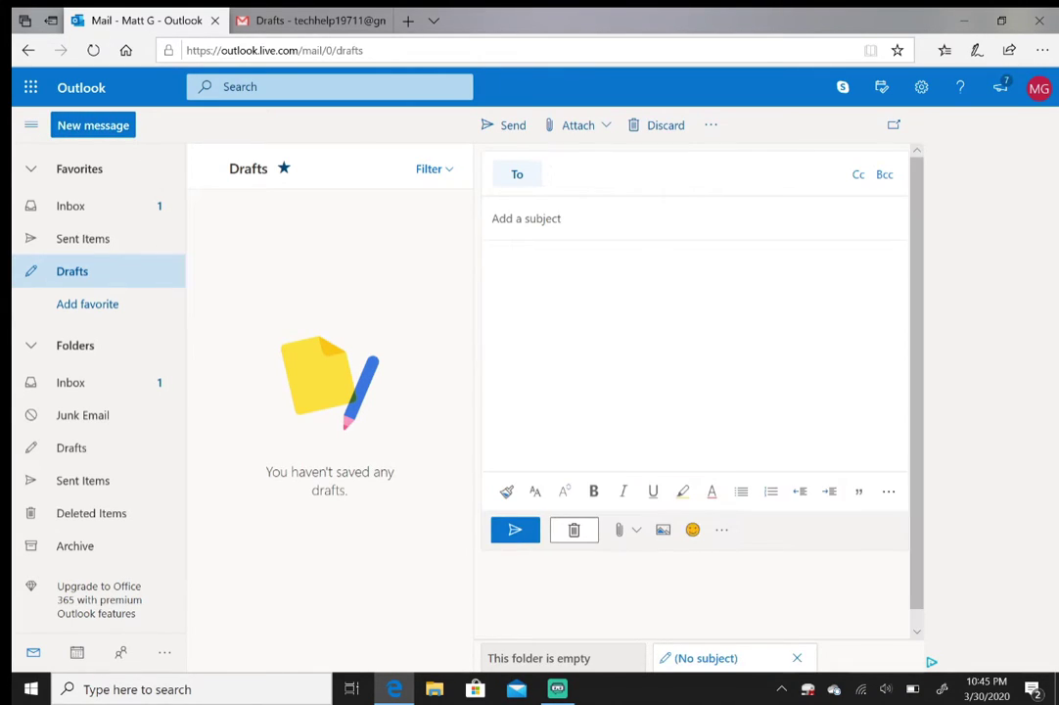
click(626, 190)
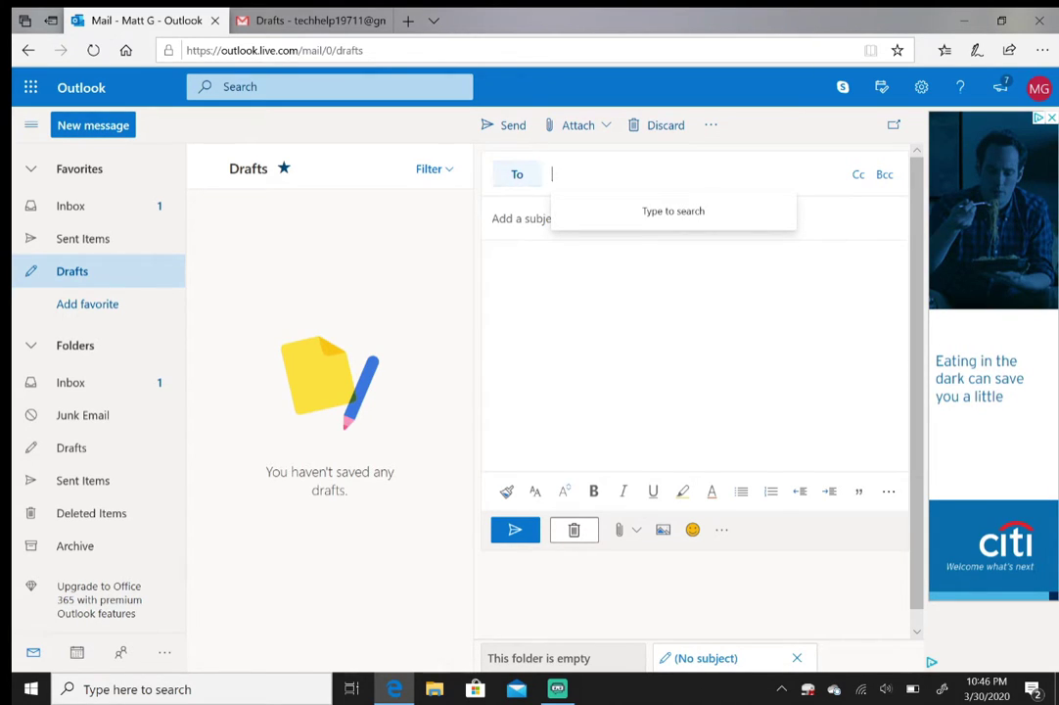
text(test)
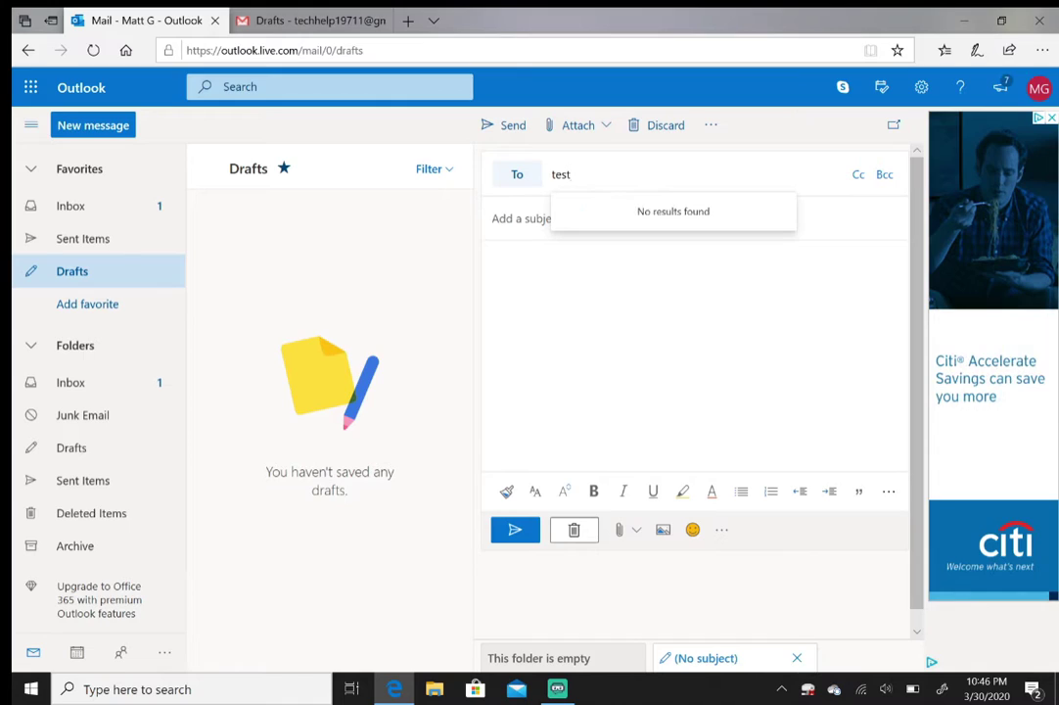
text(@gmail.com)
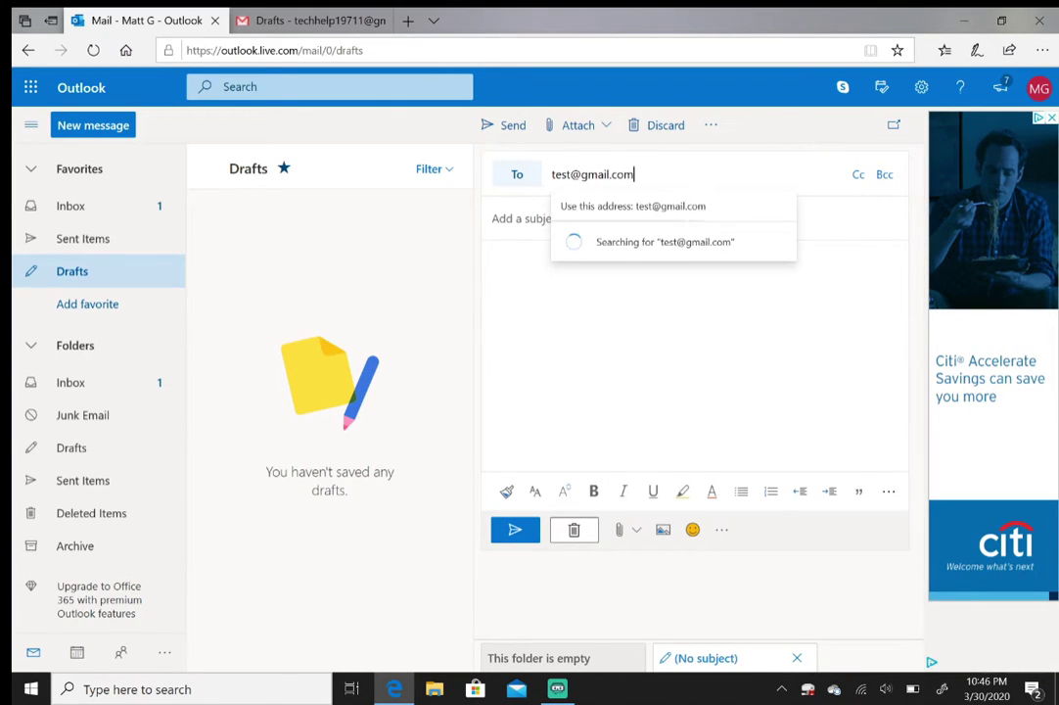
click(494, 260)
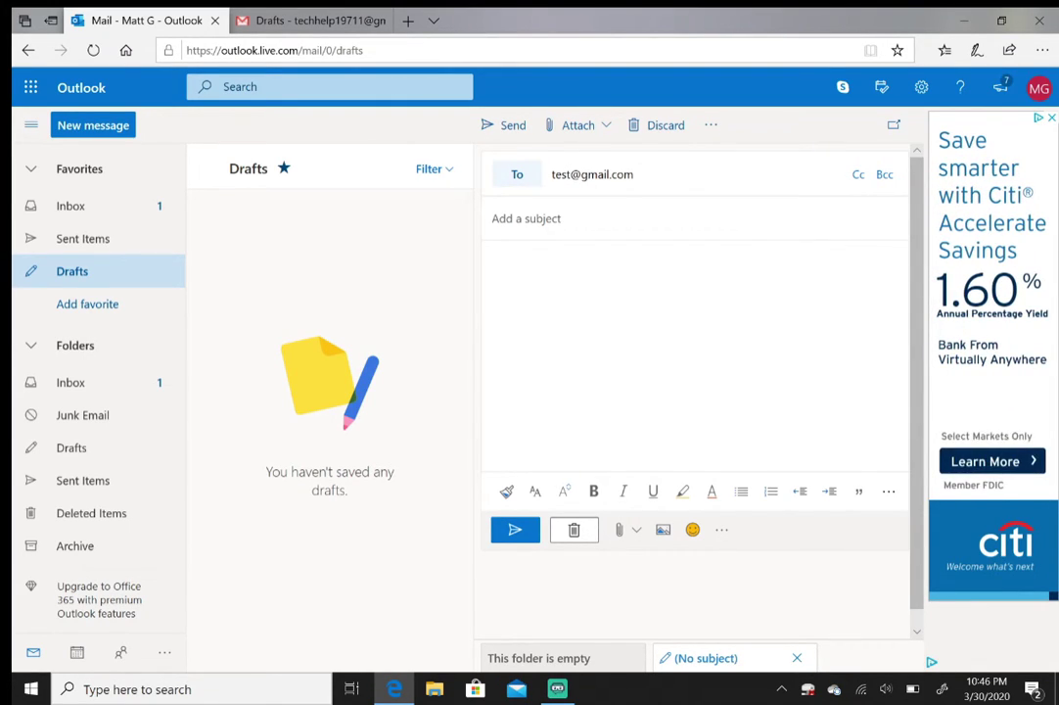
text(fsdfsdf)
click(587, 219)
text(fs)
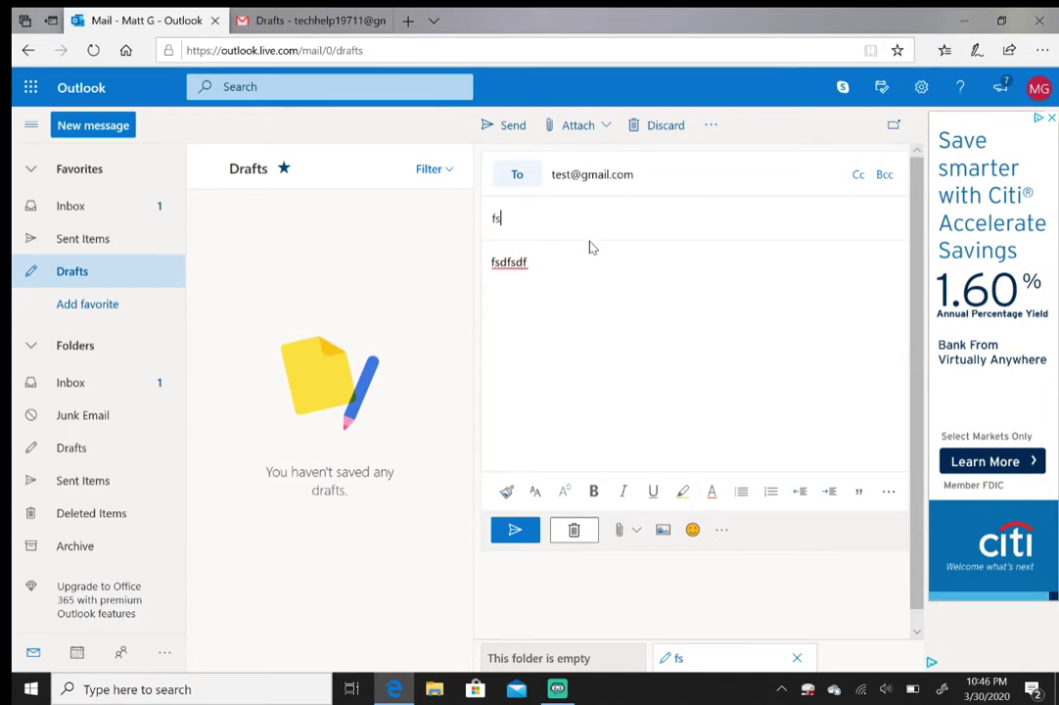
text(dfsfd)
click(661, 125)
click(543, 401)
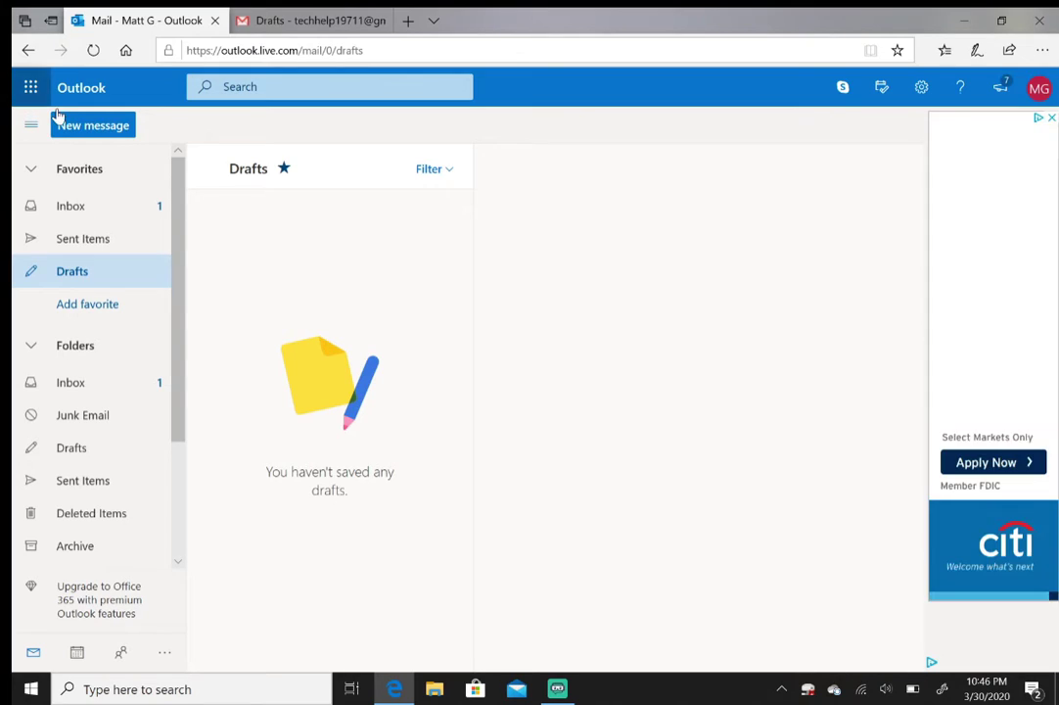
Show the App launcher's Office apps list with Word, Excel, PowerPoint, OneNote, OneDrive and Skype
click(30, 87)
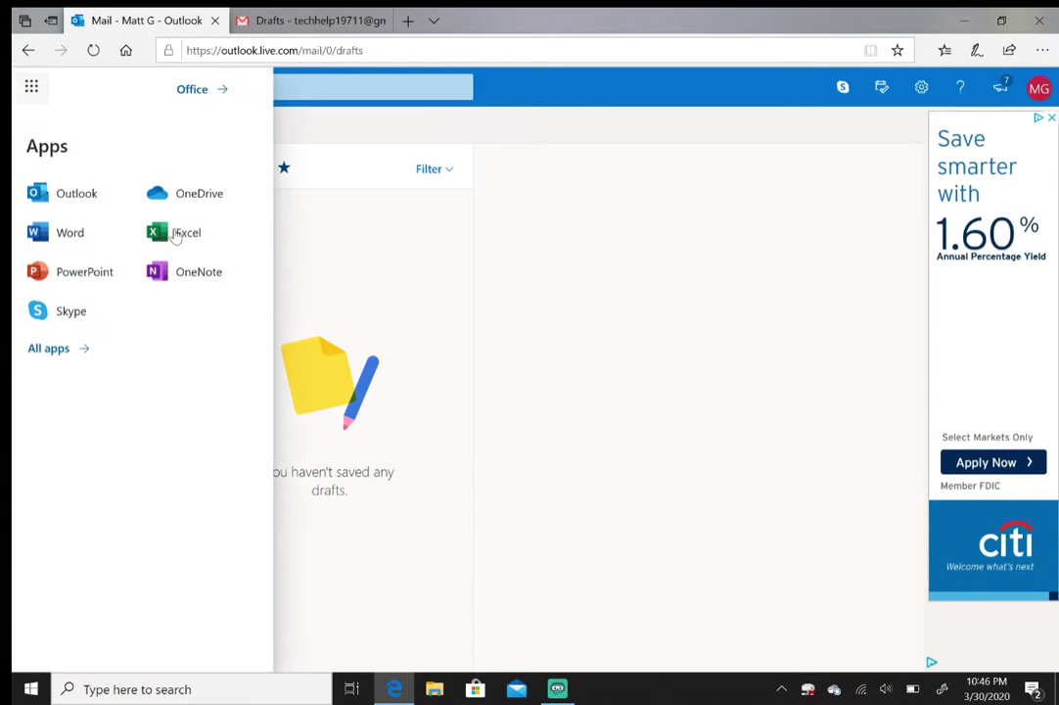
click(568, 323)
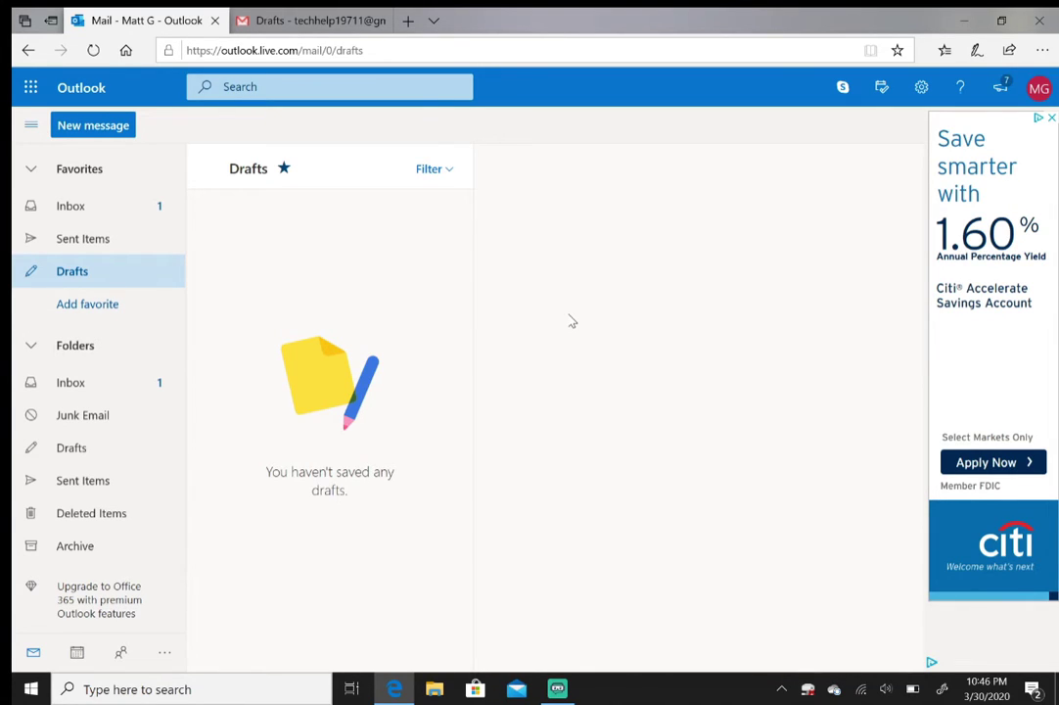
click(31, 87)
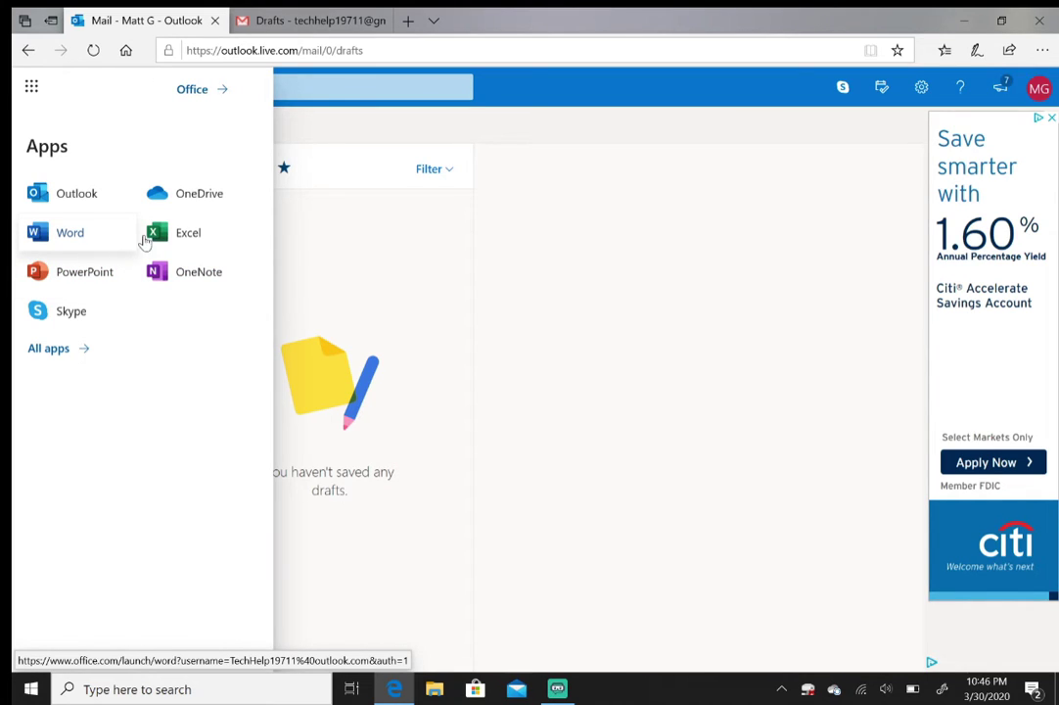
click(580, 227)
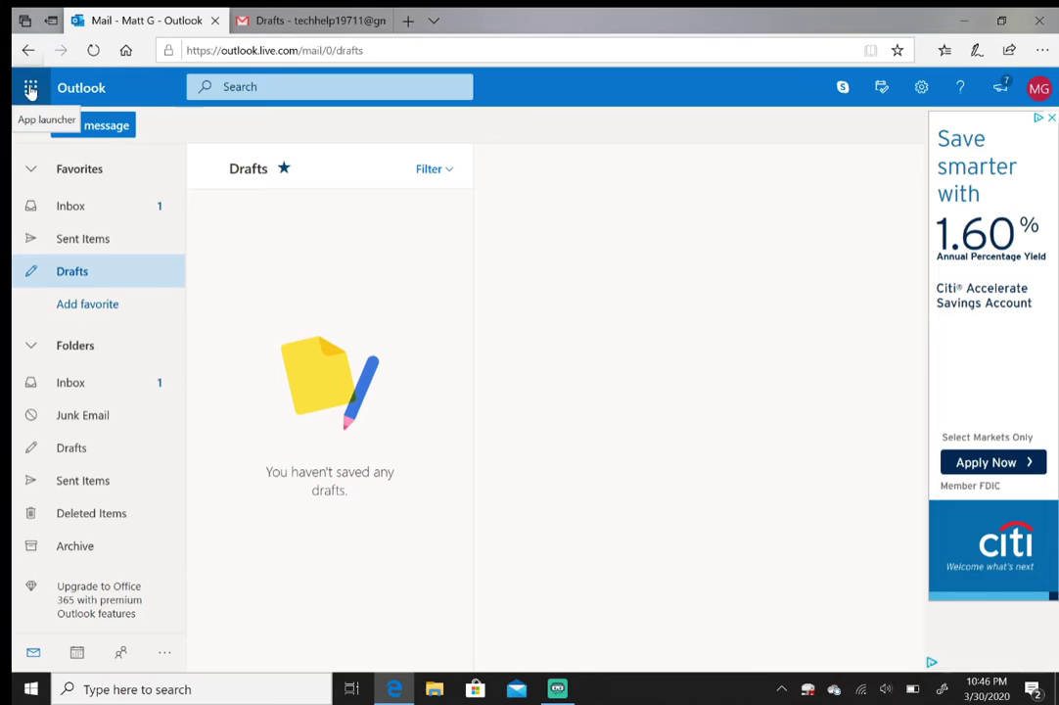
click(31, 90)
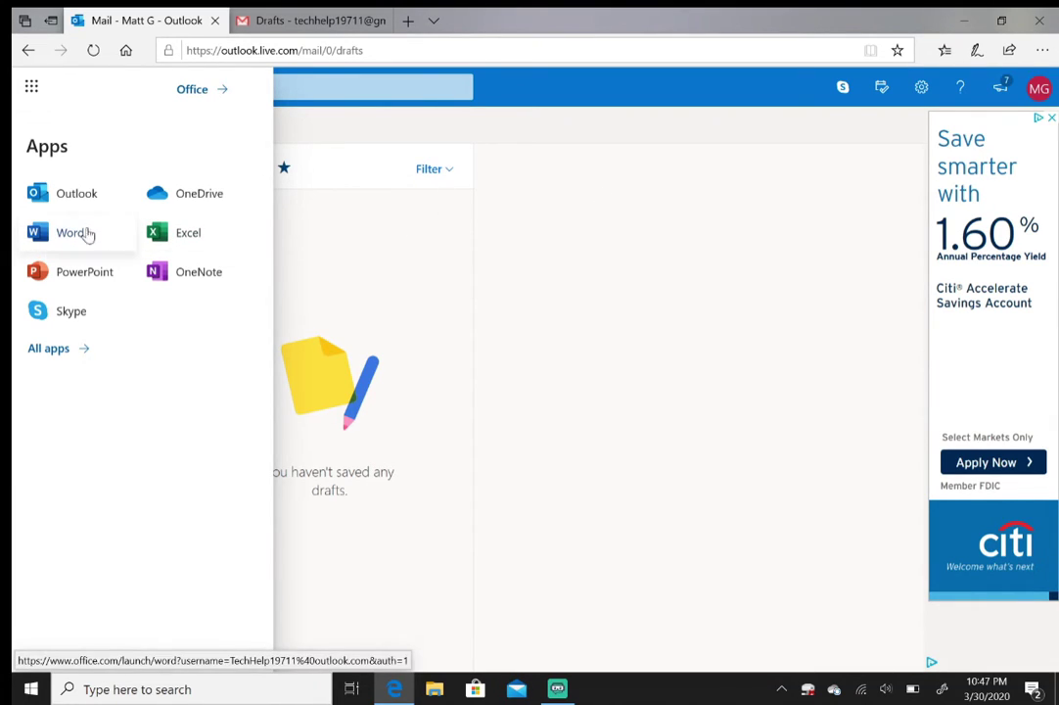
Launch Word for the web and create a new blank Document.docx
click(97, 239)
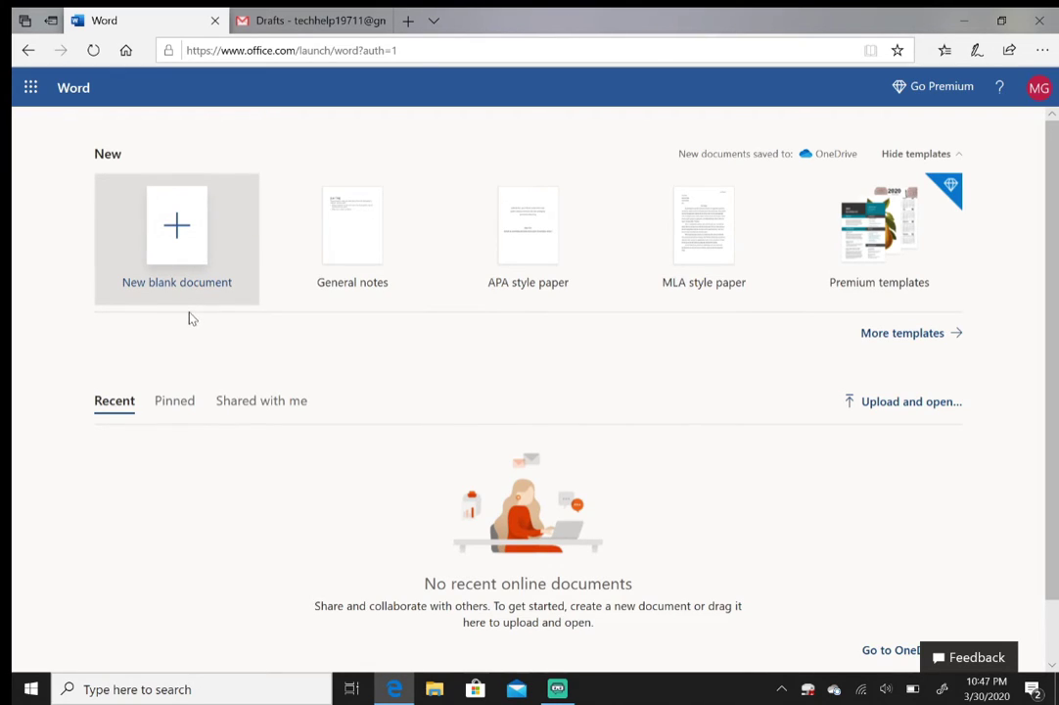
click(175, 245)
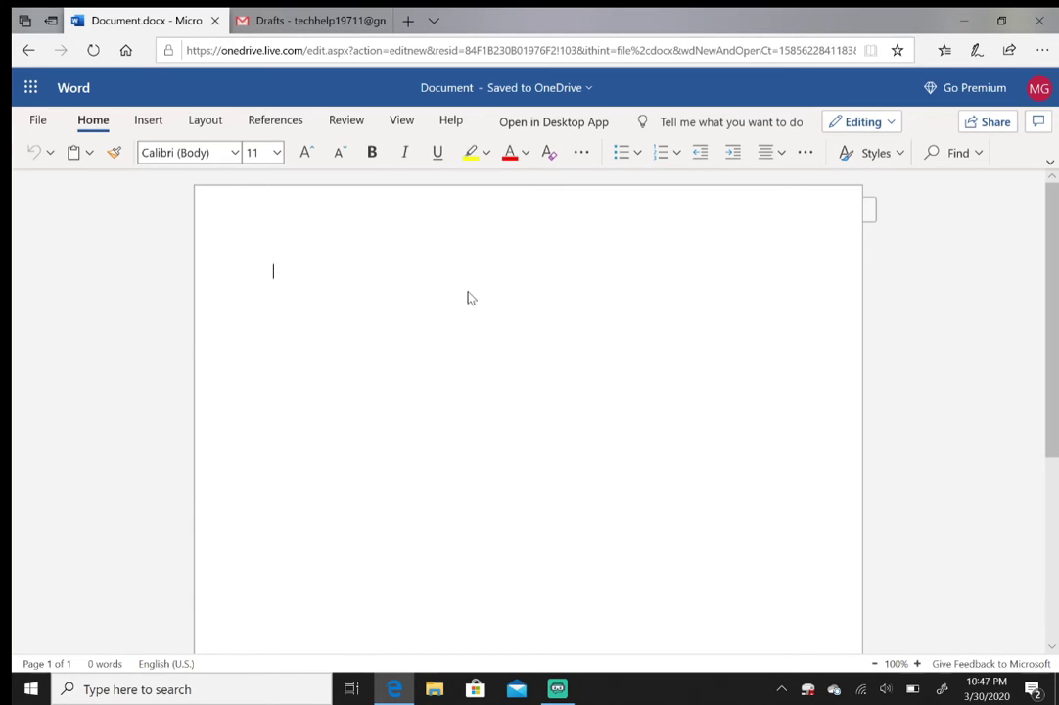
Type the sample text 'gshdgfshdgfsdhfg' on the blank page
text(gshdgfshdgfsdhfg)
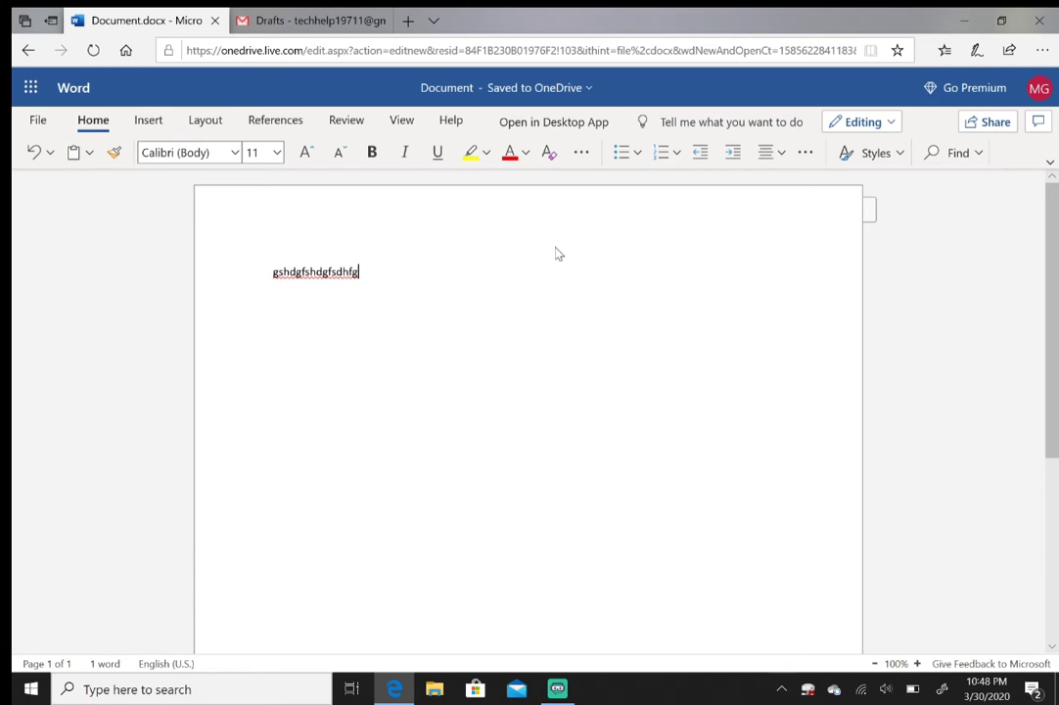
Switch from Word to Excel for the web via the App launcher
click(30, 90)
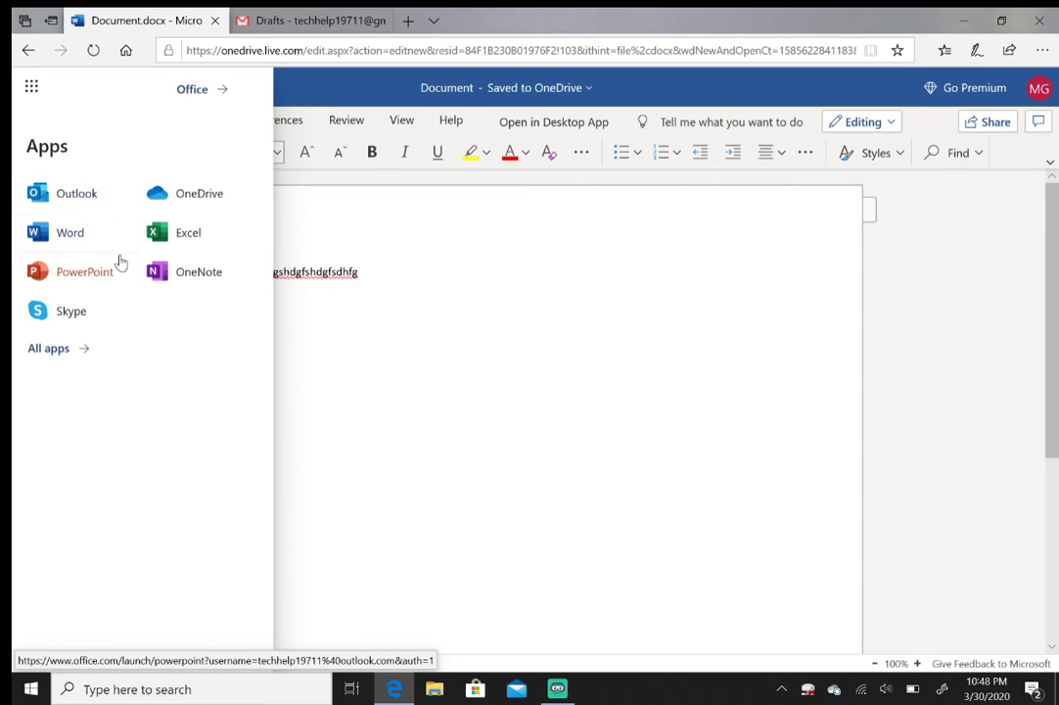
click(196, 245)
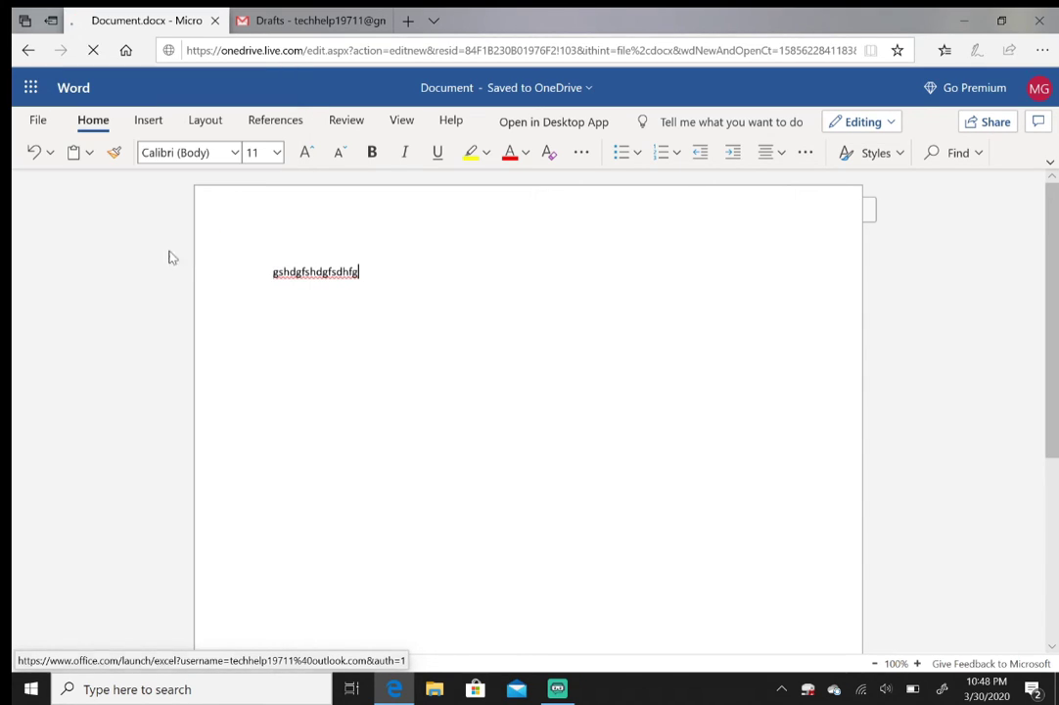